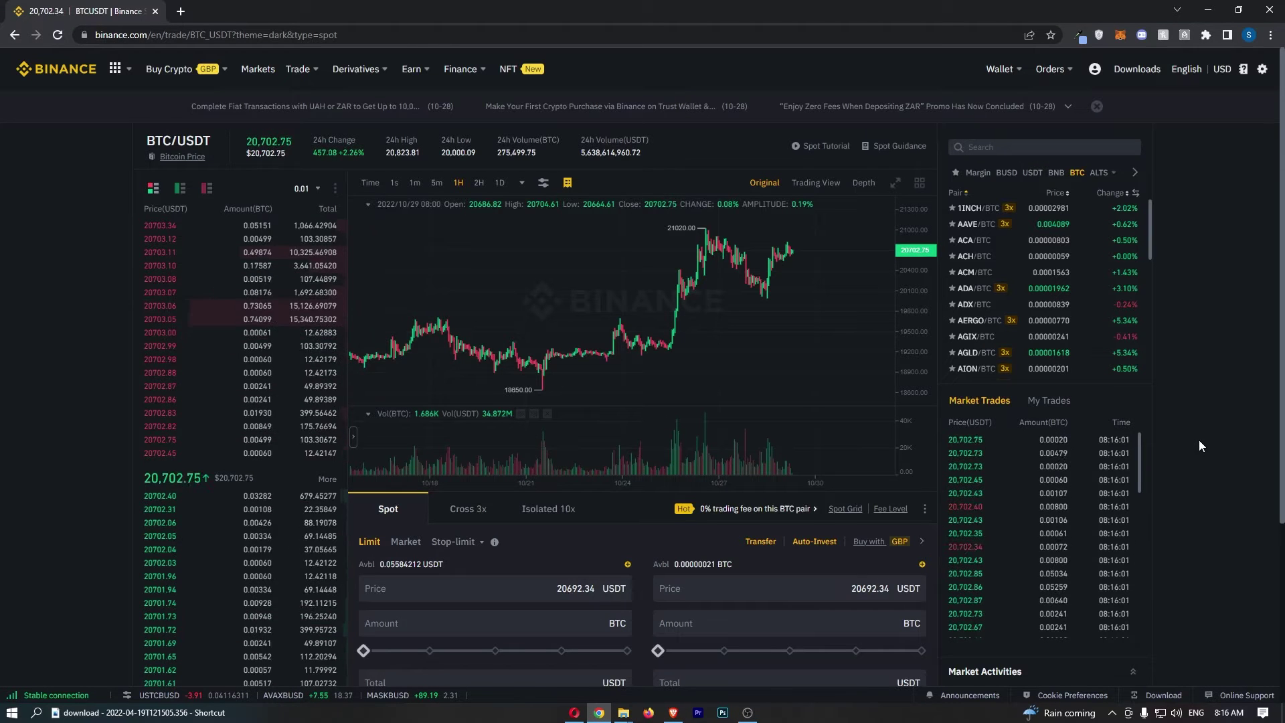
# Step: Turn on the Moving Average indicator for the BTC/USDT chart
pyautogui.click(1242, 354)
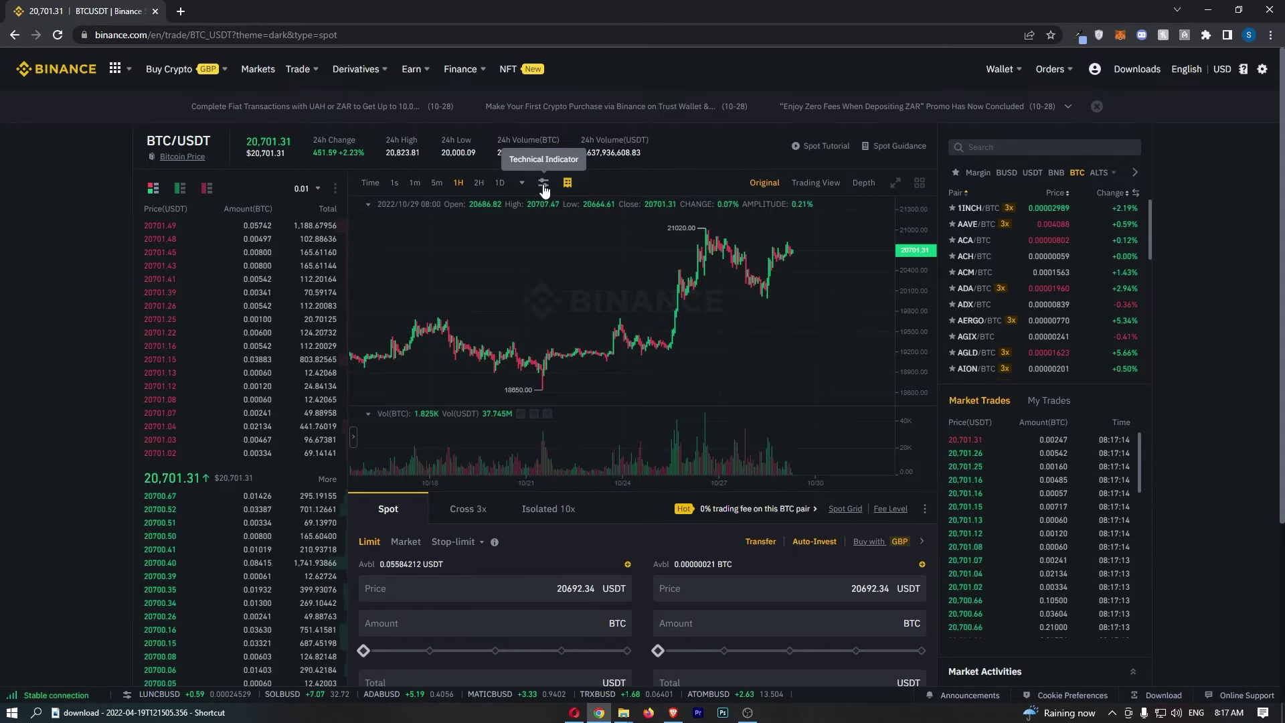
pyautogui.click(543, 185)
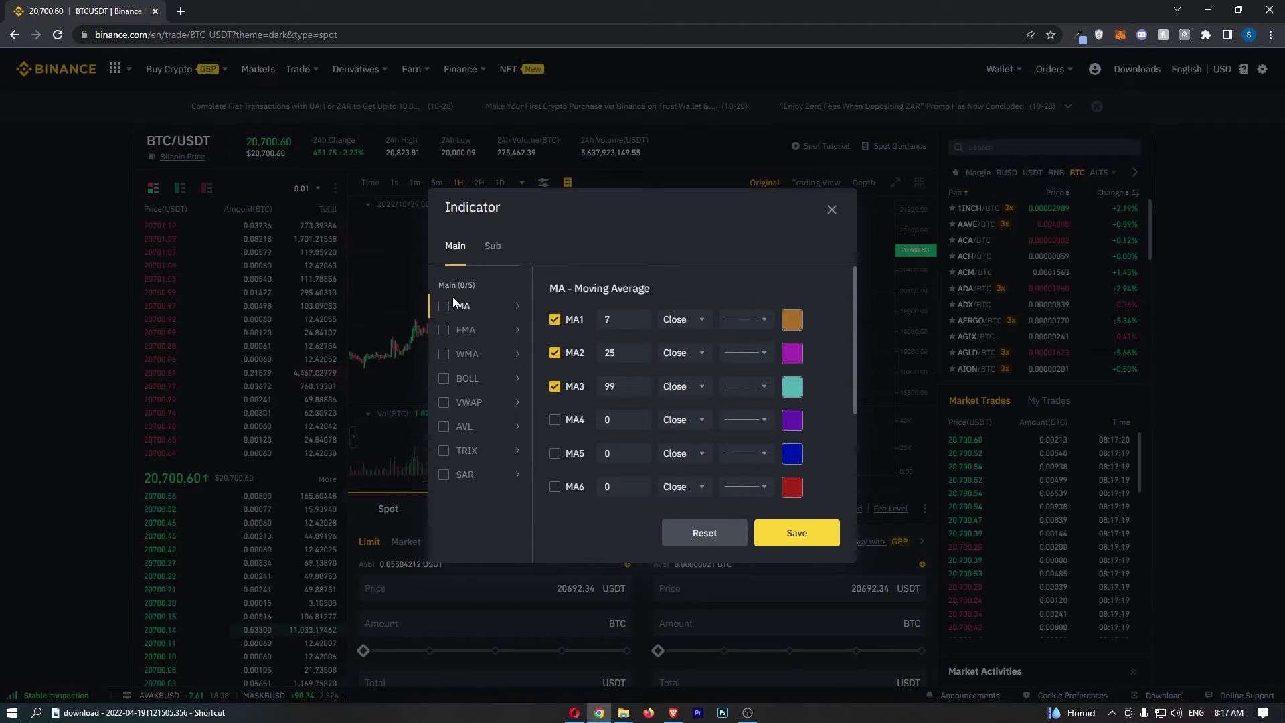
pyautogui.doubleClick(439, 285)
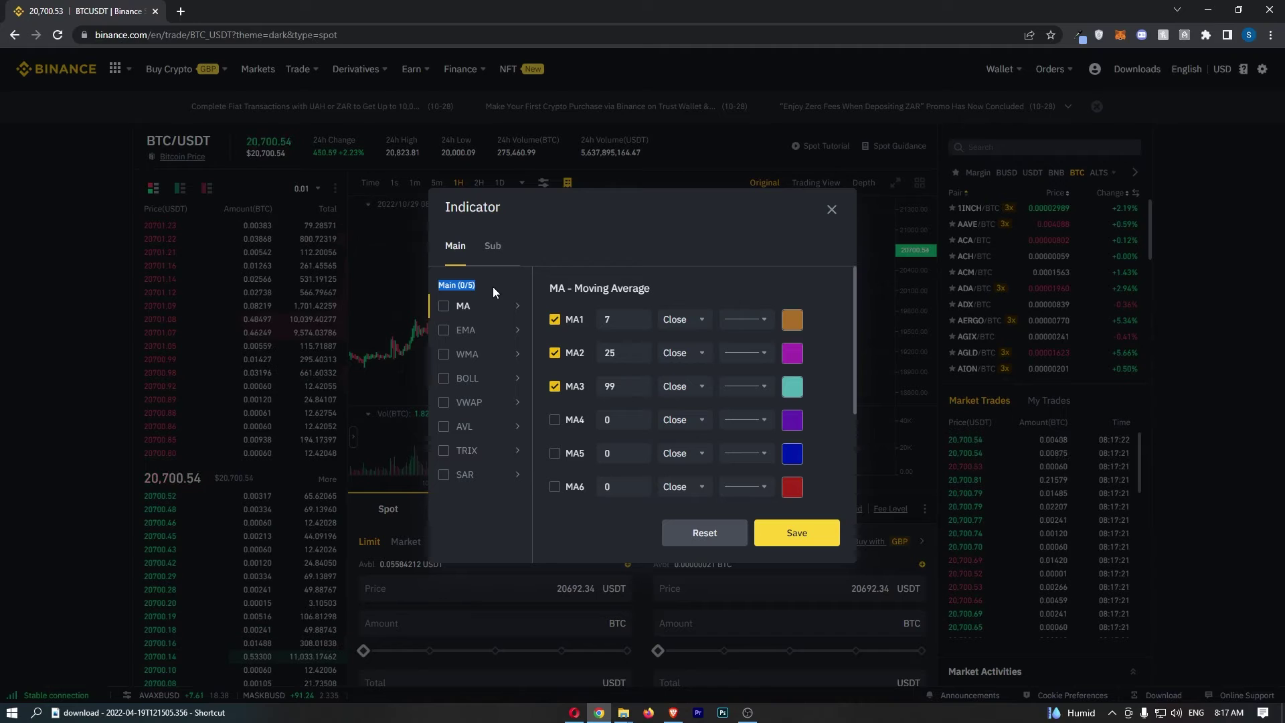
pyautogui.click(446, 308)
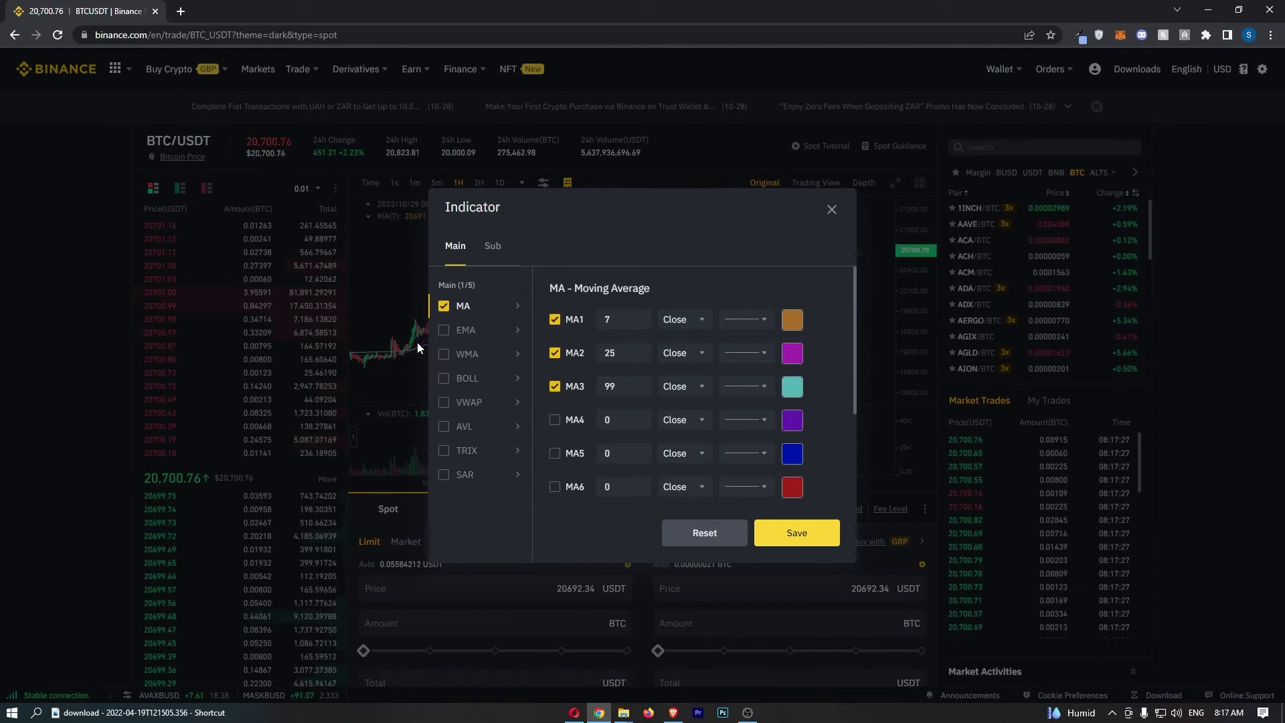
# Step: Leave only MA1–MA3 (7, 25, 99) enabled, with MA4–MA6 switched off
pyautogui.click(556, 419)
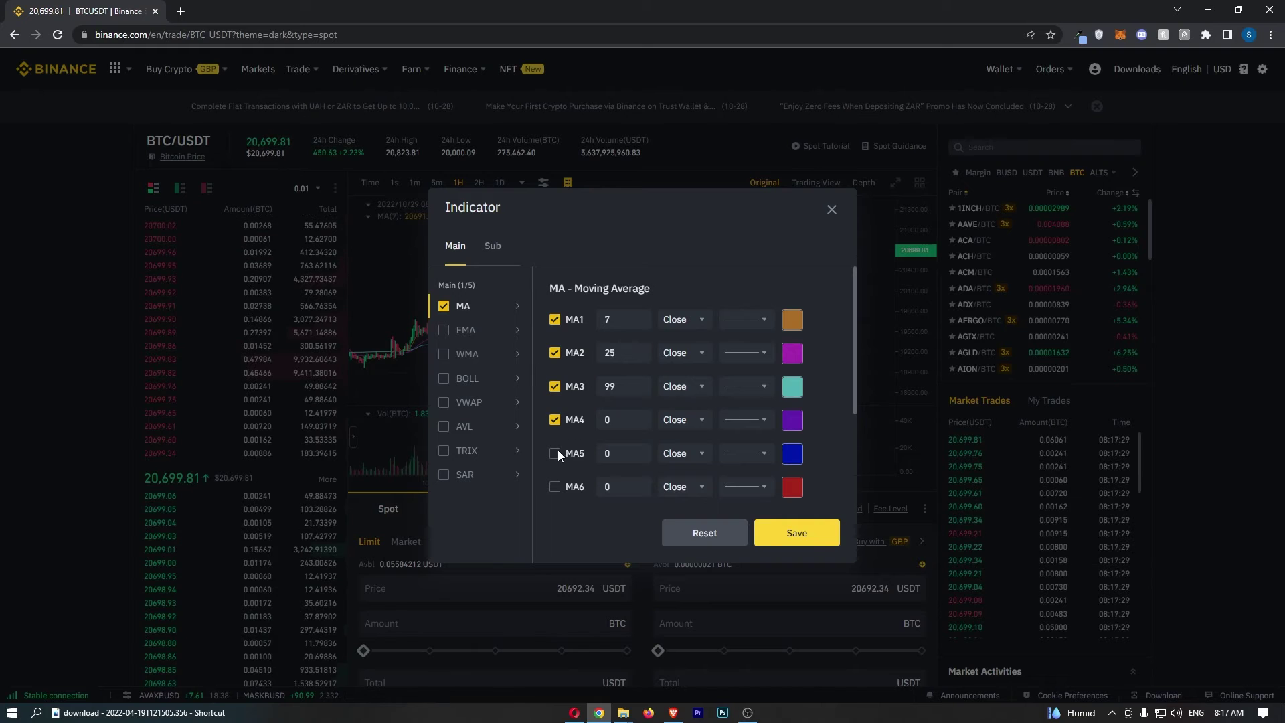
pyautogui.click(555, 453)
pyautogui.click(555, 486)
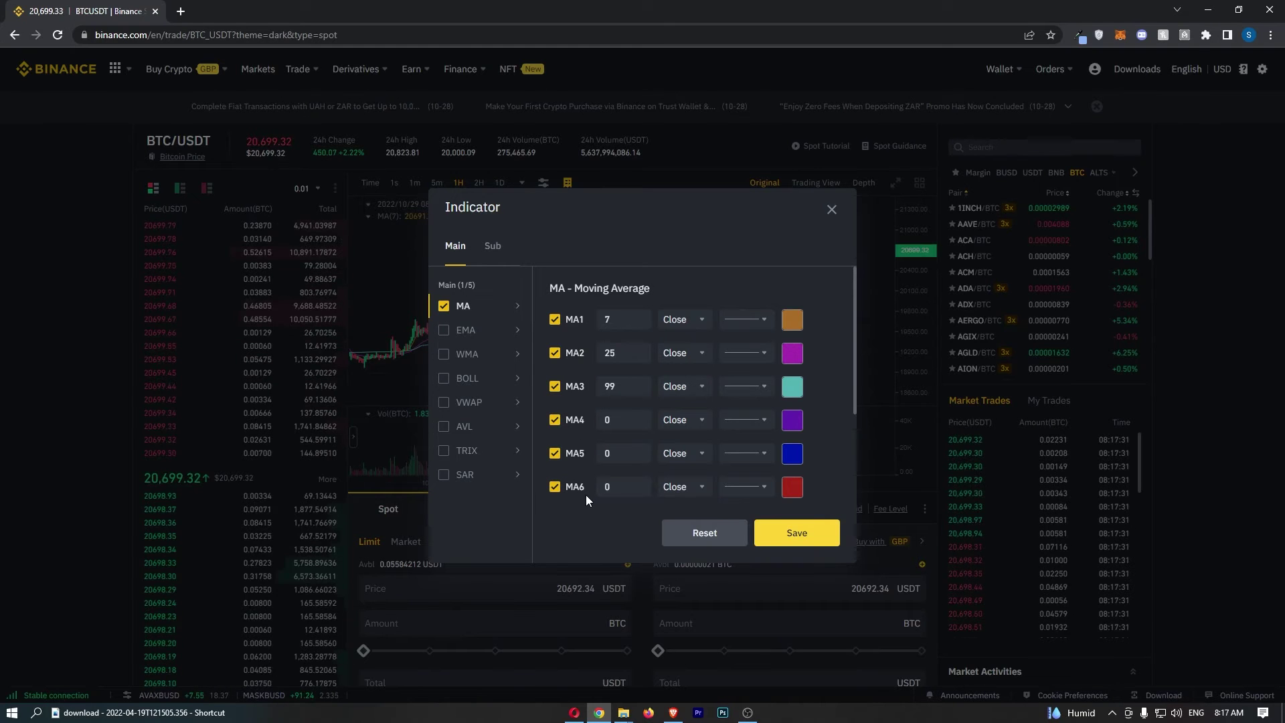
pyautogui.click(555, 487)
pyautogui.click(556, 453)
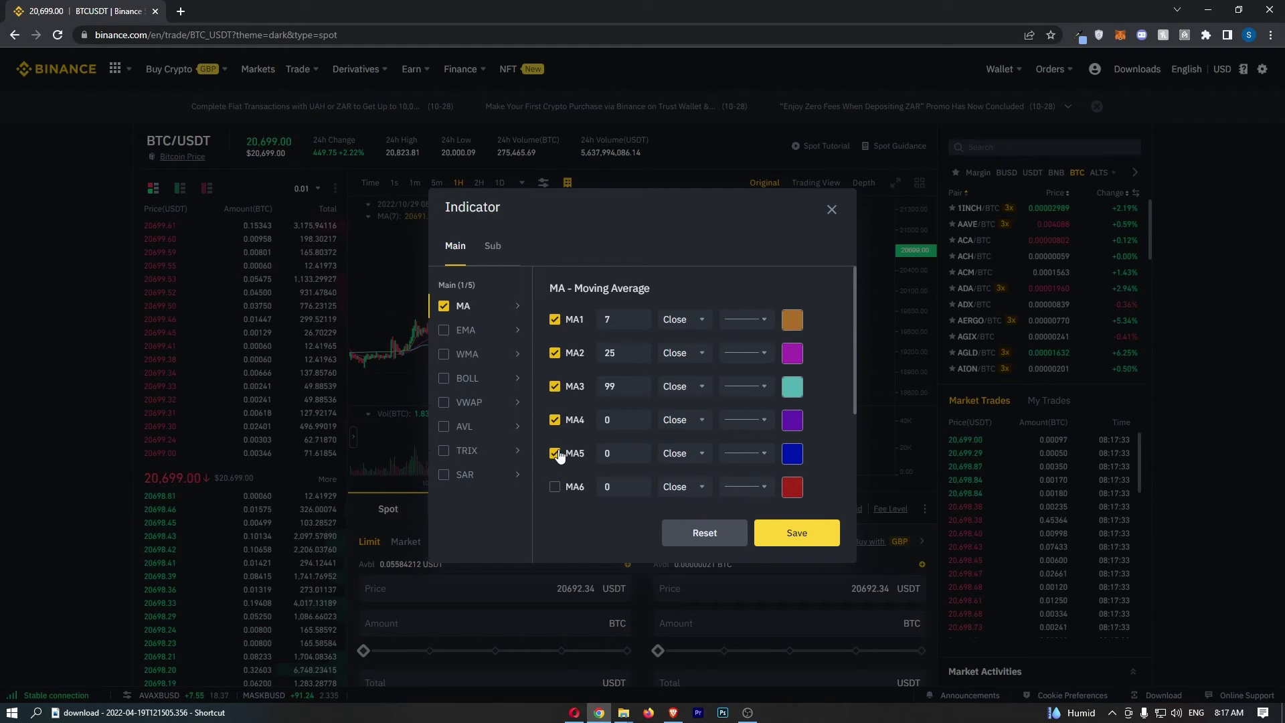
pyautogui.click(556, 421)
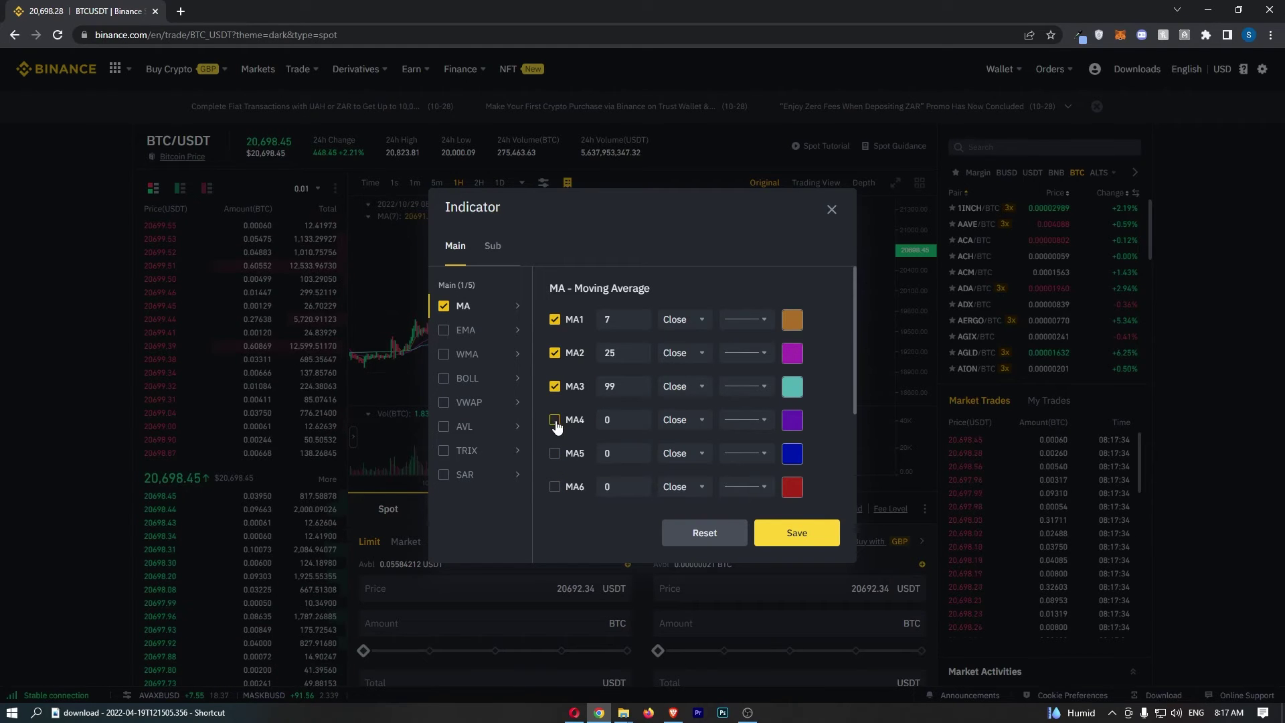
pyautogui.click(554, 387)
pyautogui.click(555, 353)
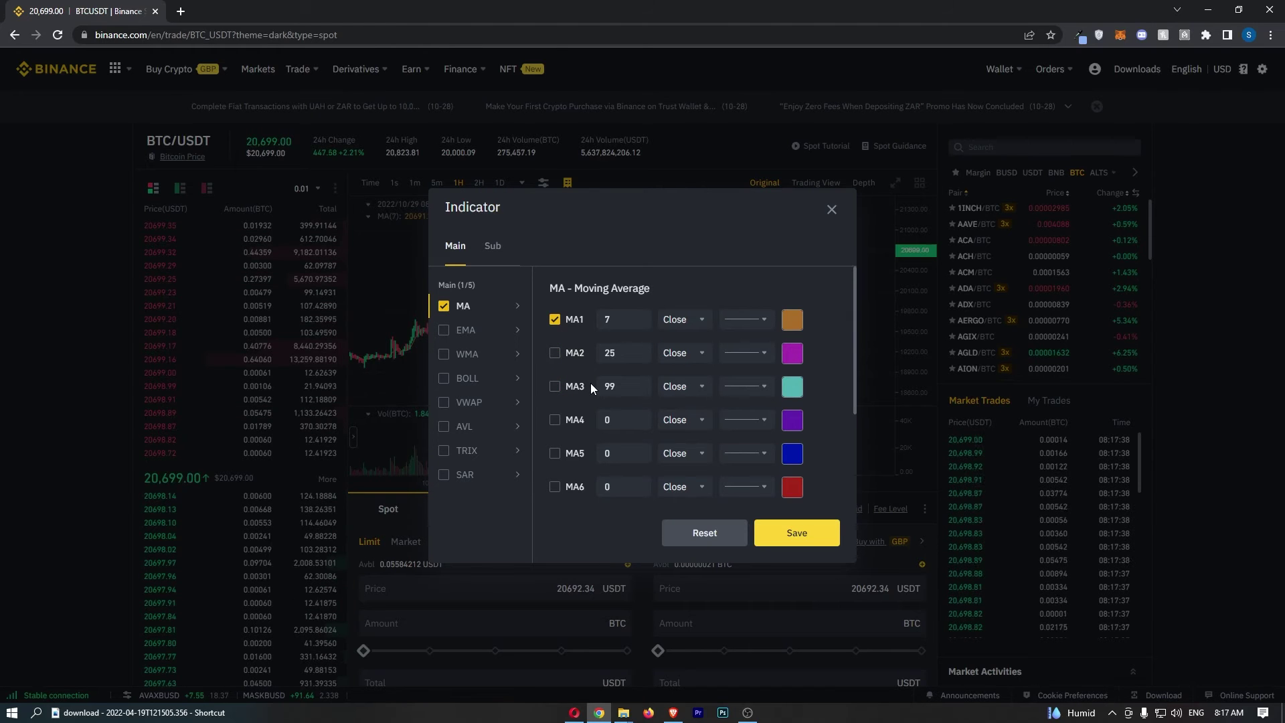
pyautogui.click(577, 386)
pyautogui.click(555, 353)
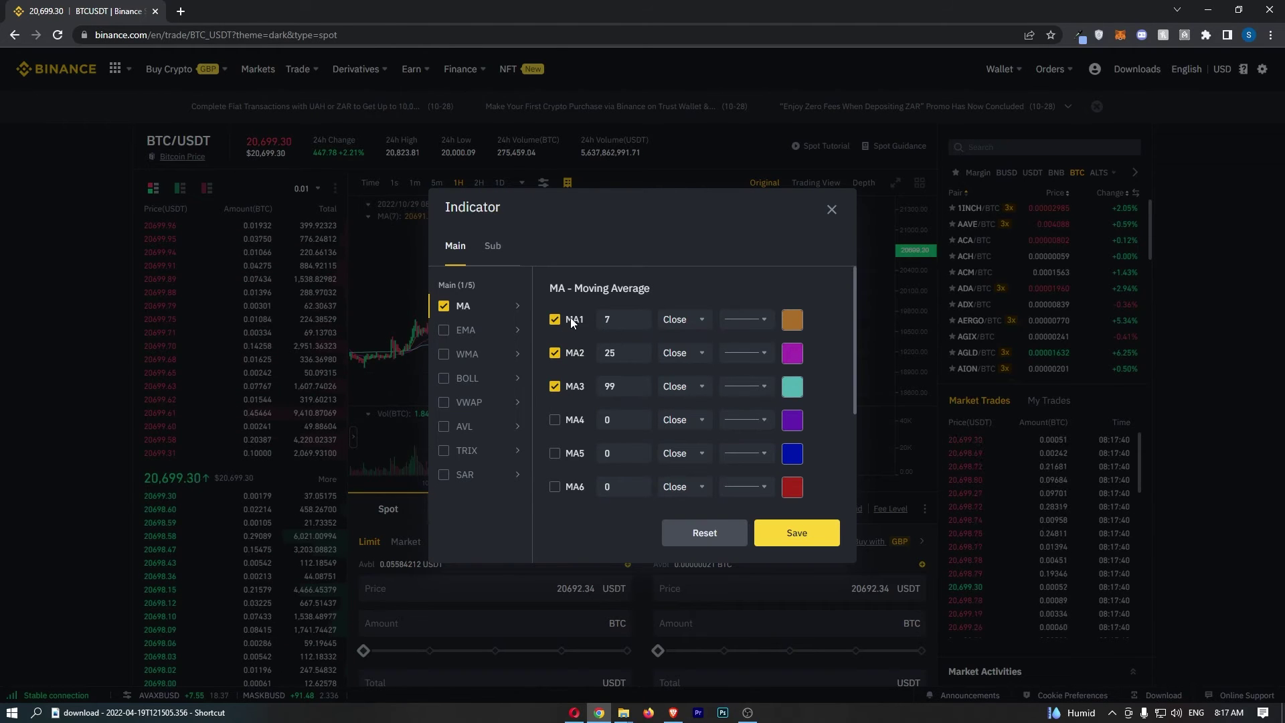
# Step: Change the MA1, MA2 and MA3 periods from 7, 25, 99 to 20, 60 and 200
pyautogui.doubleClick(619, 319)
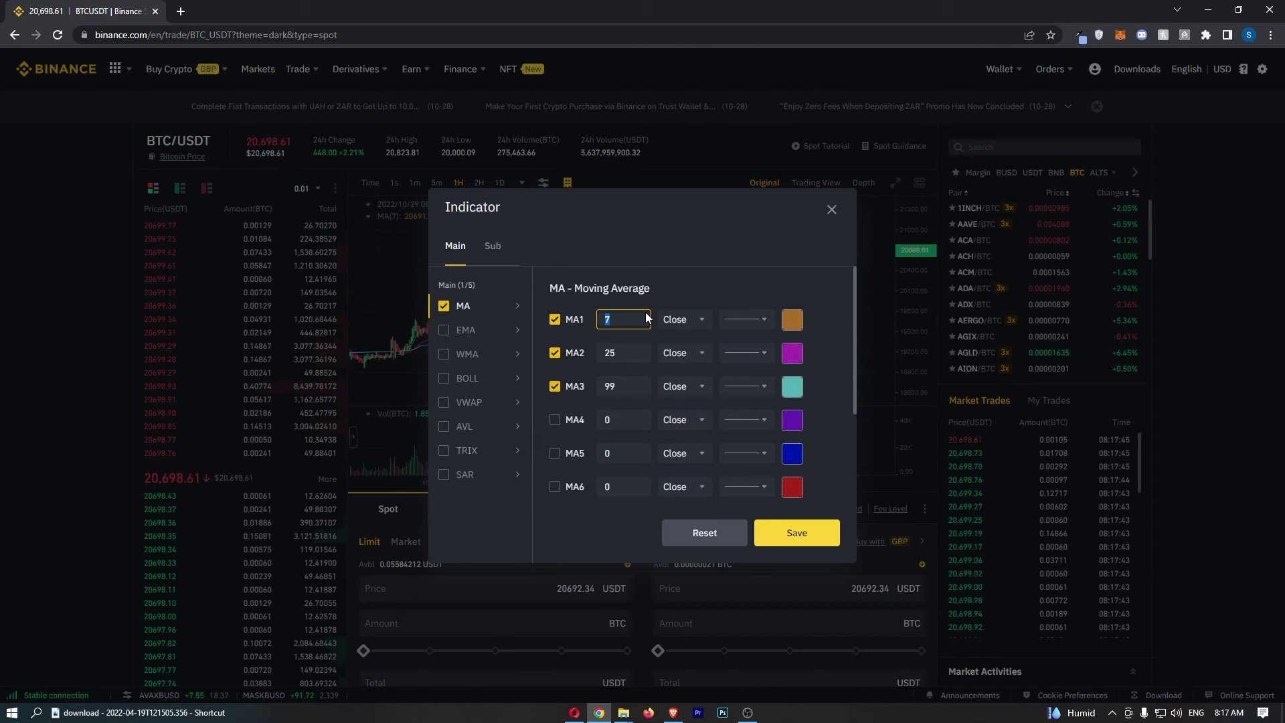
pyautogui.write('20')
pyautogui.doubleClick(629, 344)
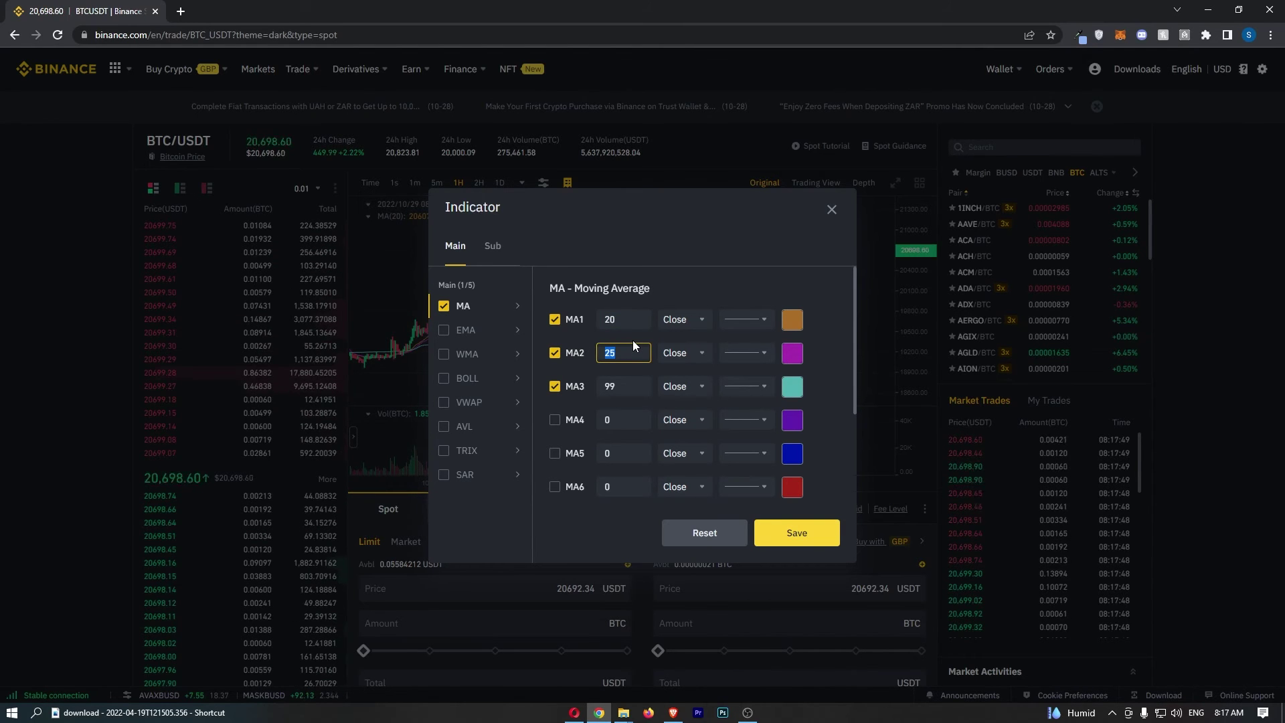
pyautogui.write('60')
pyautogui.doubleClick(608, 390)
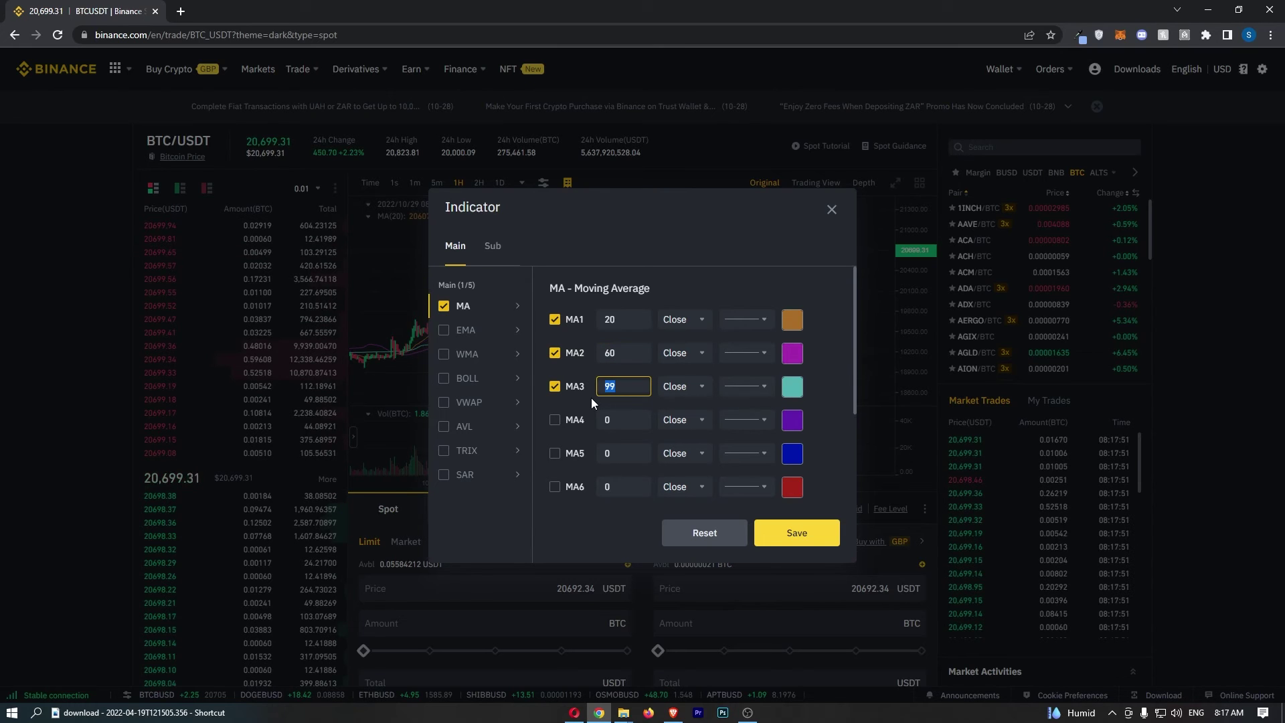
pyautogui.write('200')
# Step: Keep MA1 as a thin line and colour it grey
pyautogui.click(759, 318)
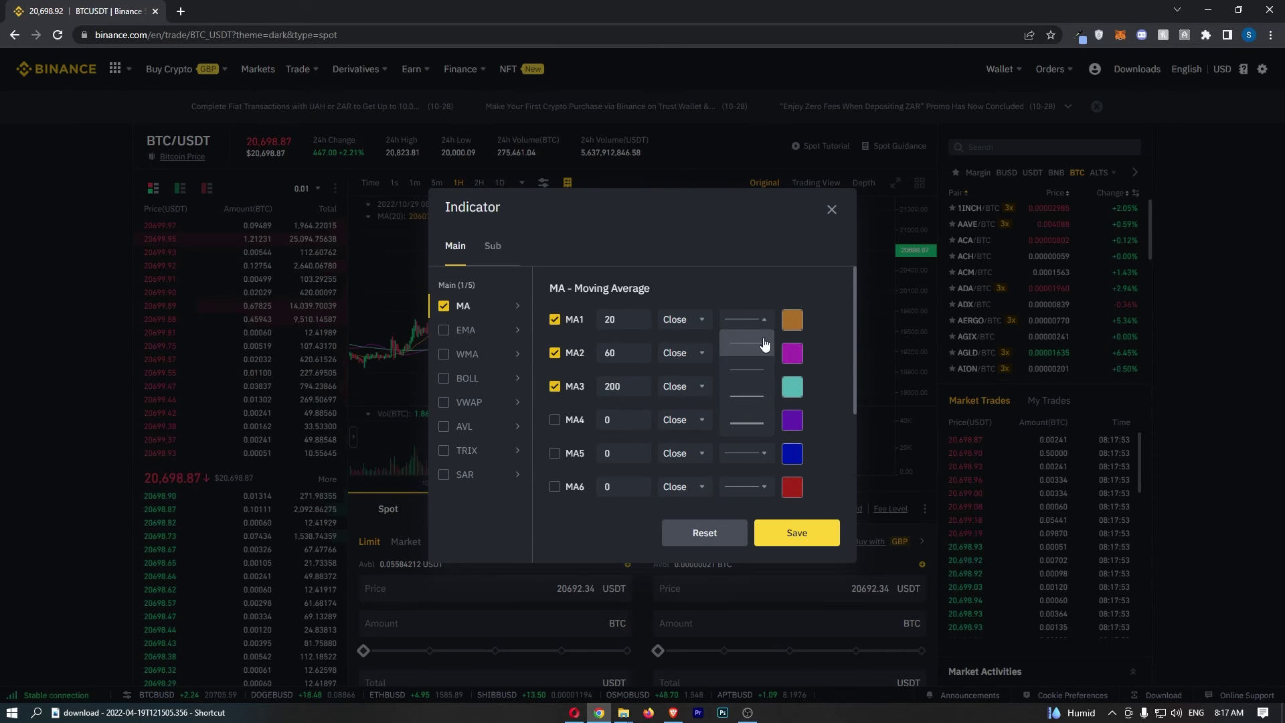
pyautogui.click(757, 416)
pyautogui.click(749, 319)
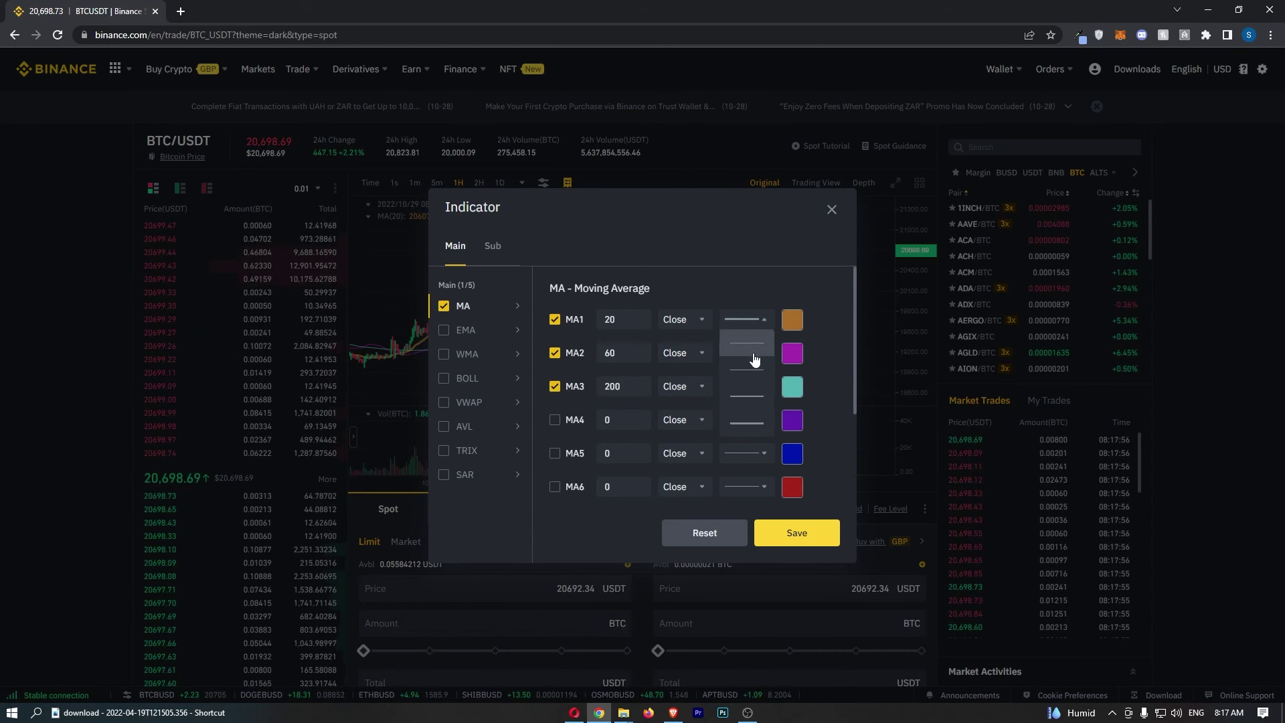
pyautogui.click(756, 346)
pyautogui.click(784, 332)
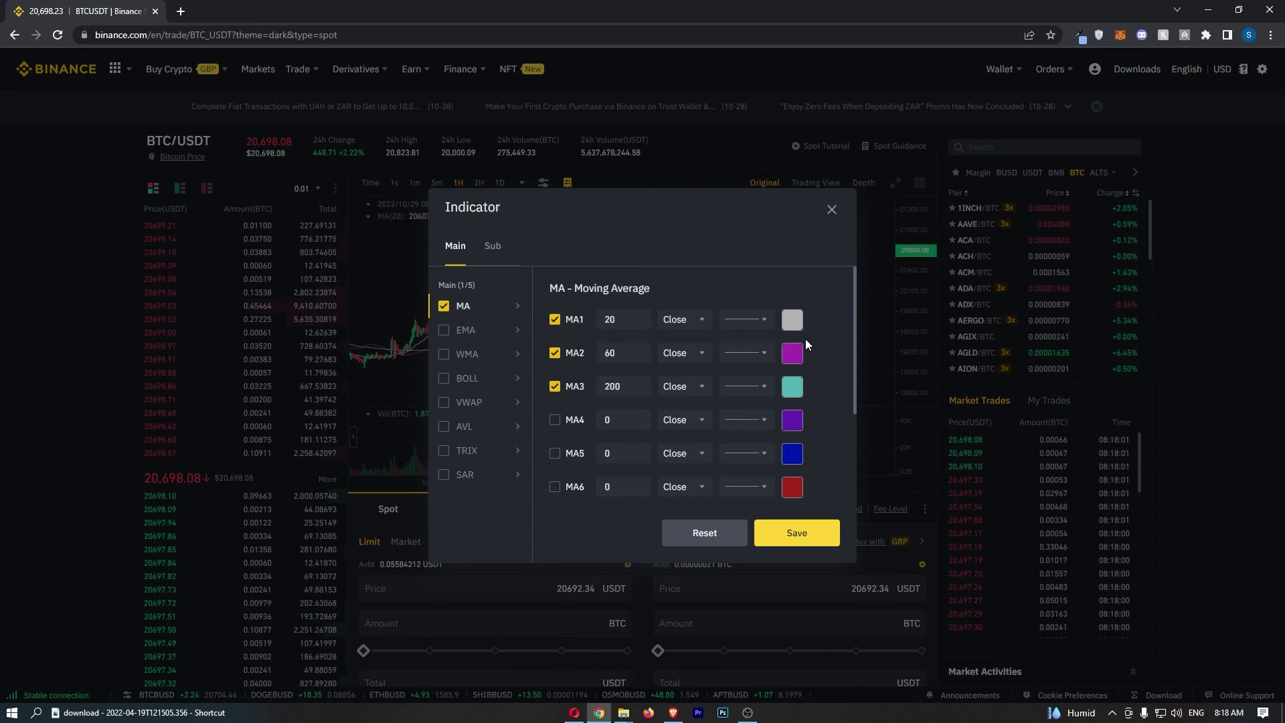
# Step: Colour MA2 dark red and MA3 orange, then save the moving average settings
pyautogui.click(790, 354)
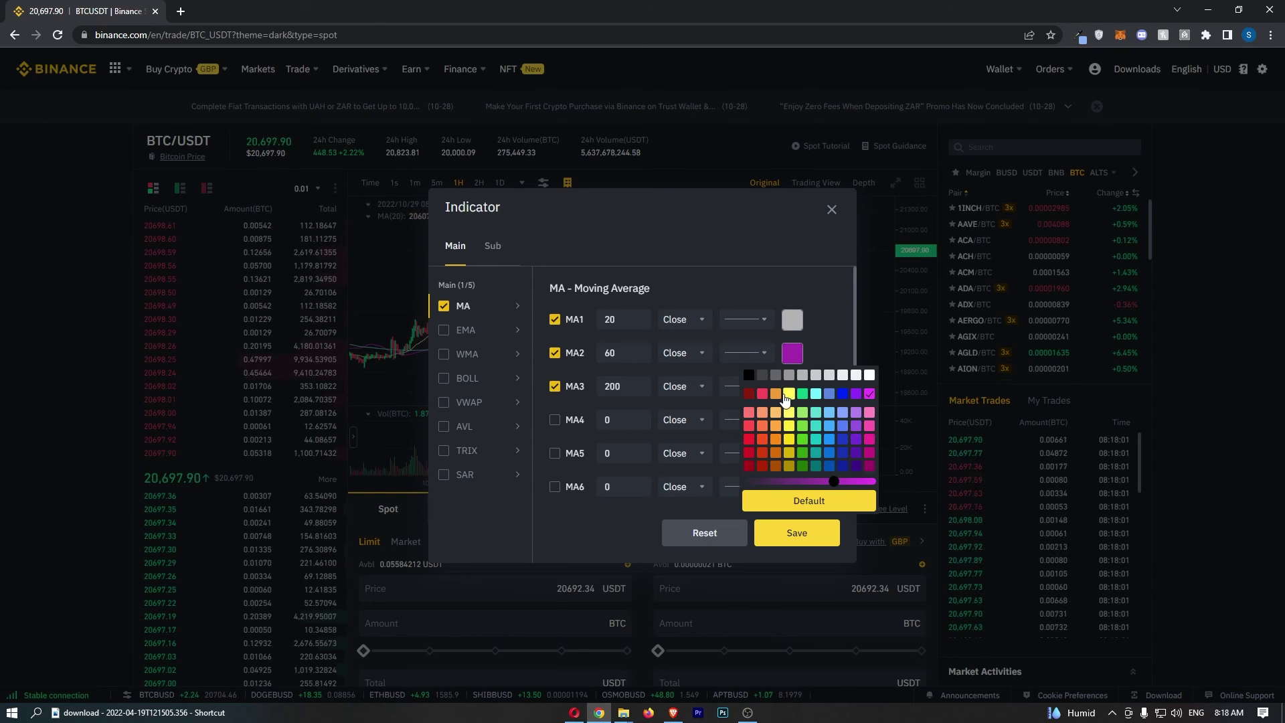
pyautogui.click(751, 468)
pyautogui.click(791, 388)
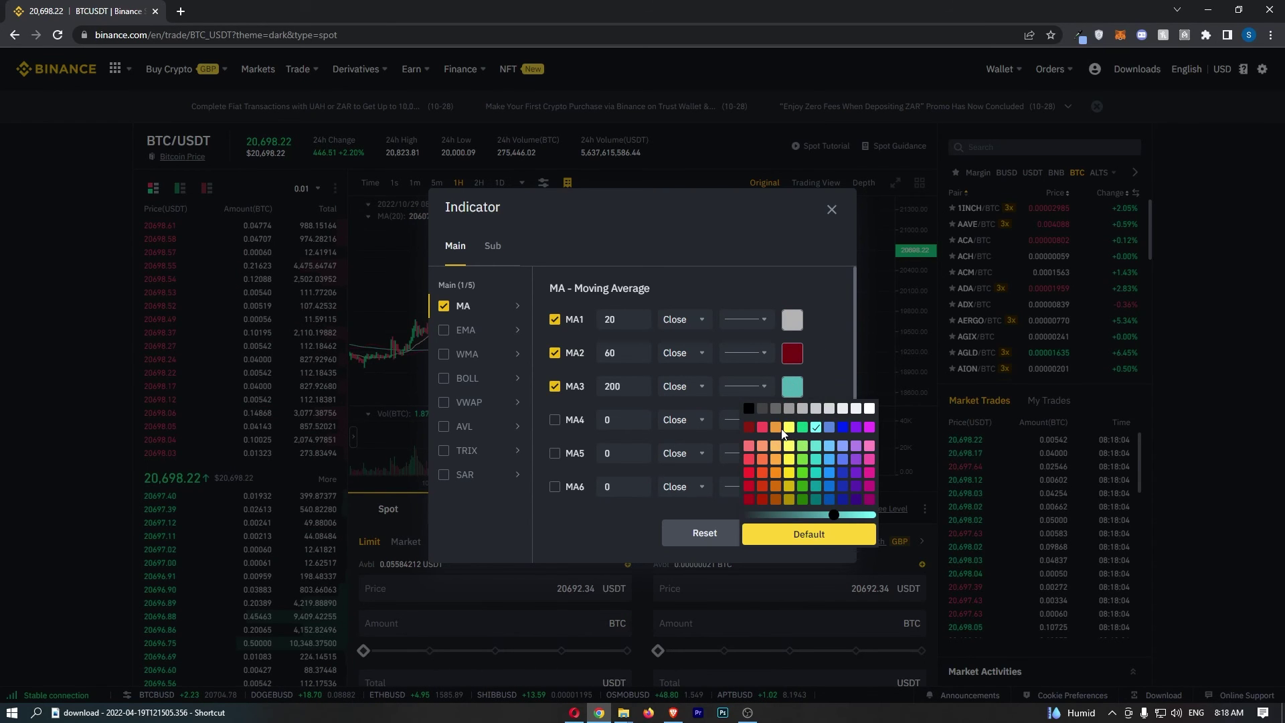
pyautogui.click(775, 427)
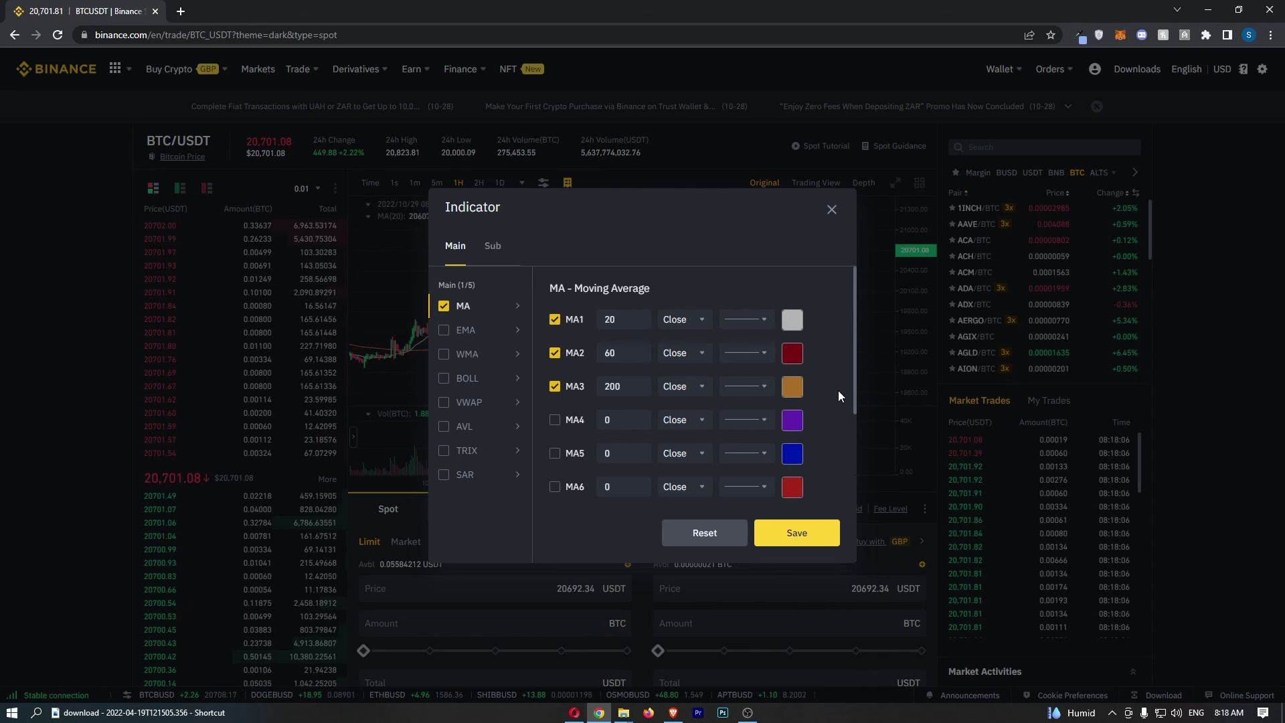
pyautogui.click(797, 533)
pyautogui.scroll(2, 686, 339)
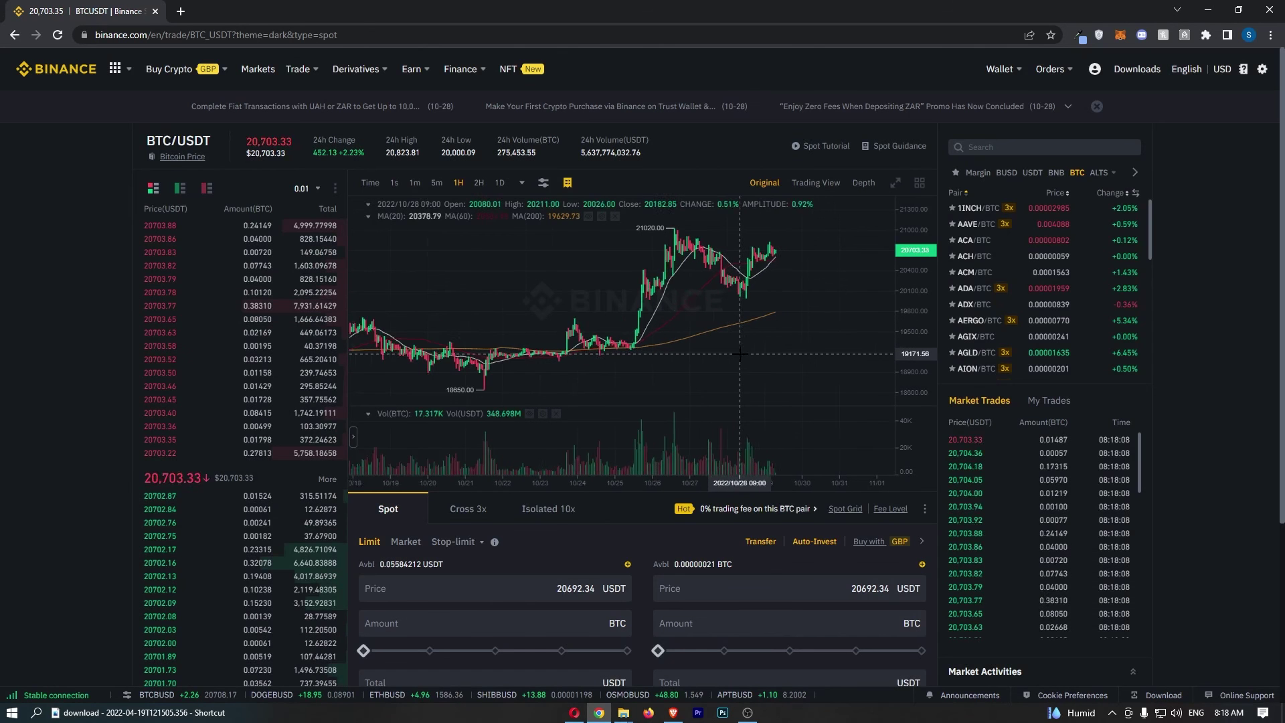
pyautogui.scroll(2, 744, 326)
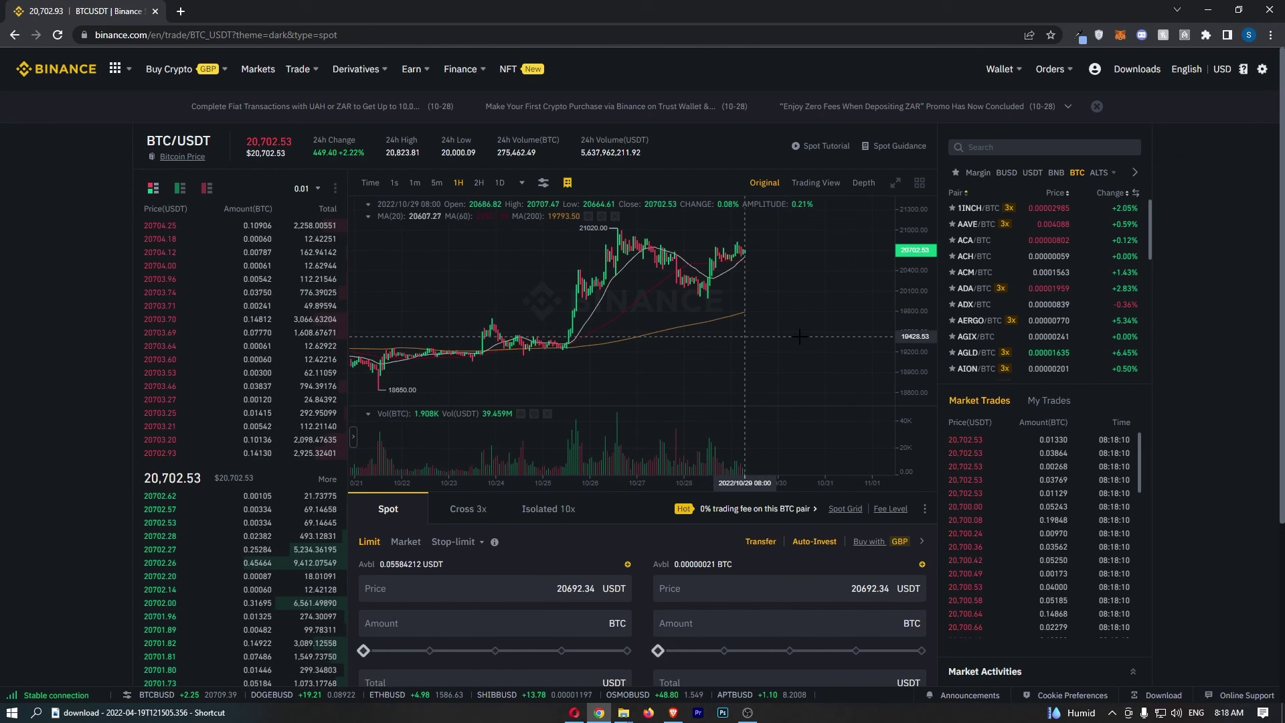